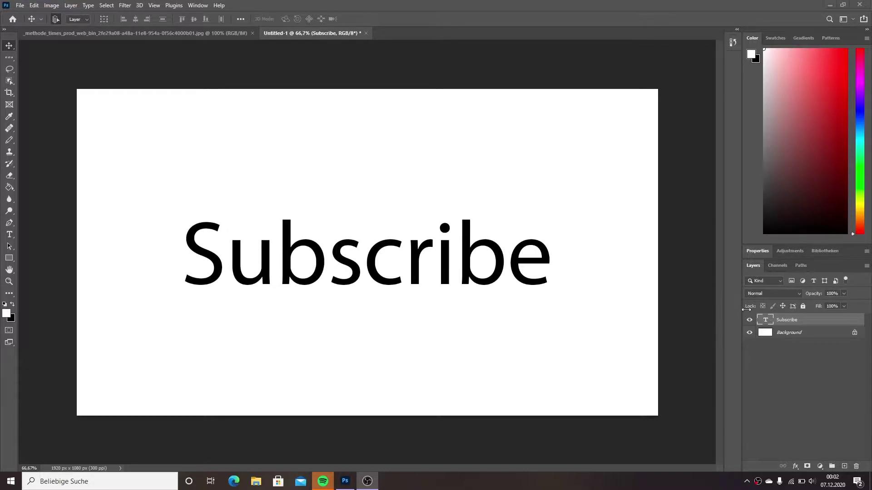
# Step: Select the 'Subscribe' text layer in the Layers panel
pyautogui.click(787, 321)
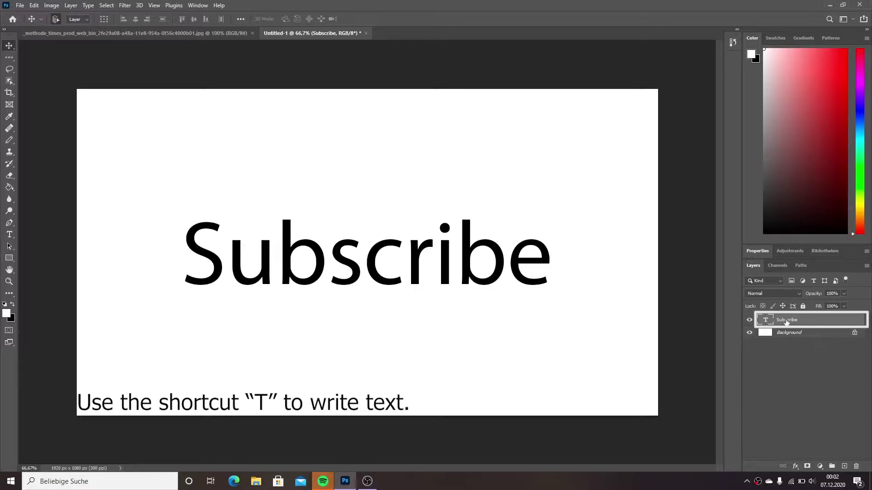
# Step: Add a Drop Shadow to the Subscribe layer via Blending Options and display its settings
pyautogui.rightClick(786, 321)
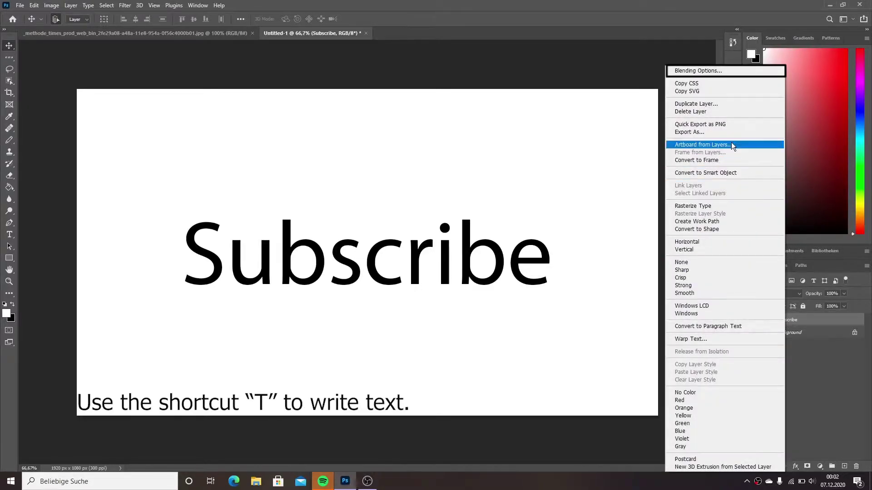
pyautogui.click(710, 71)
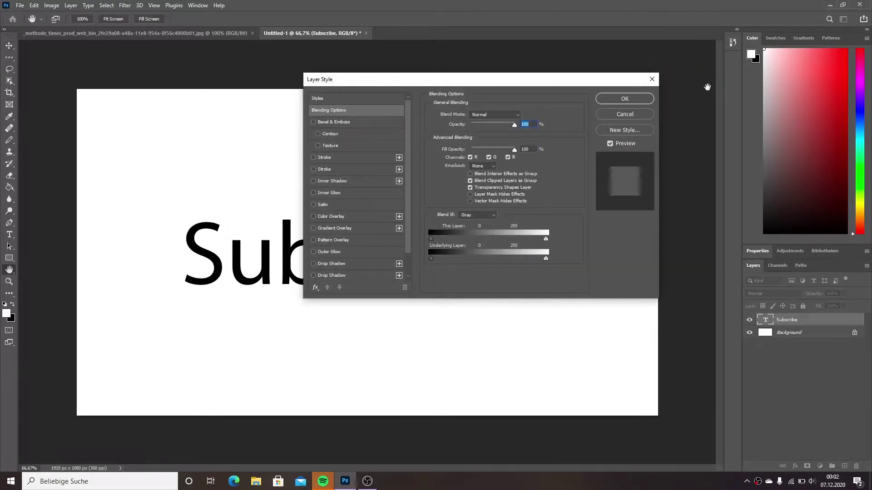
pyautogui.scroll(-1, 356, 257)
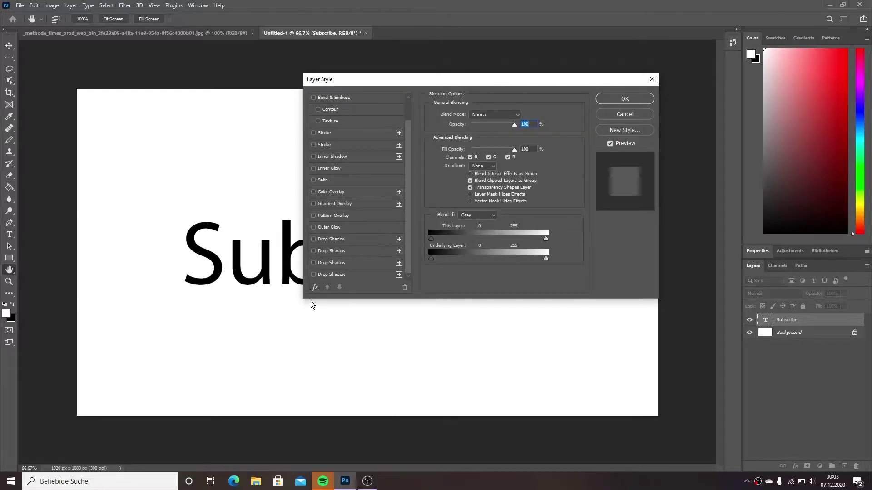
pyautogui.click(313, 274)
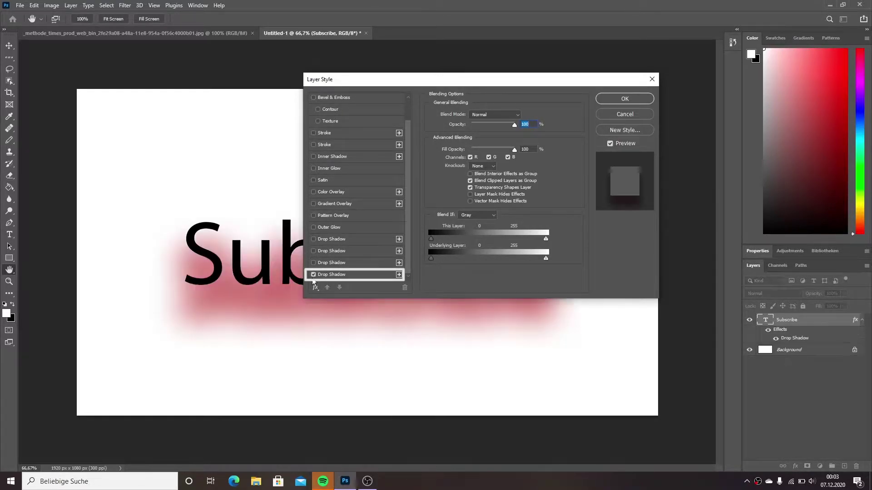
pyautogui.click(345, 275)
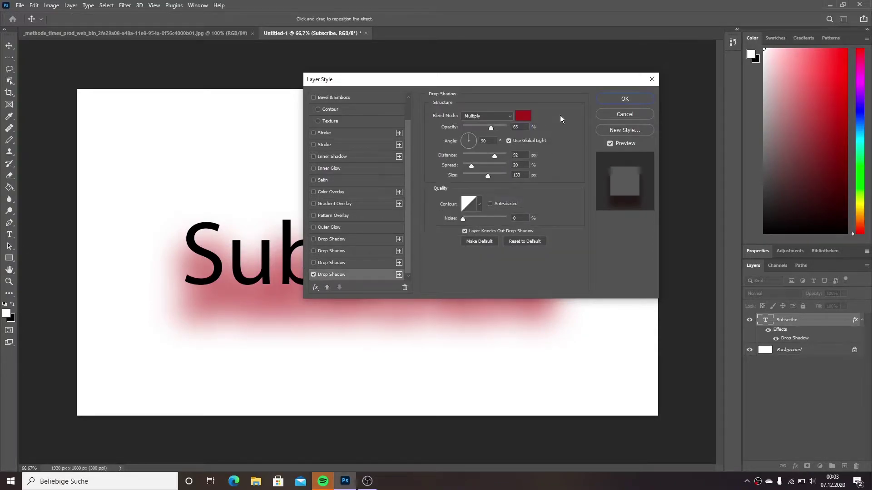
# Step: Set the Subscribe drop shadow colour to black (#000000)
pyautogui.click(522, 116)
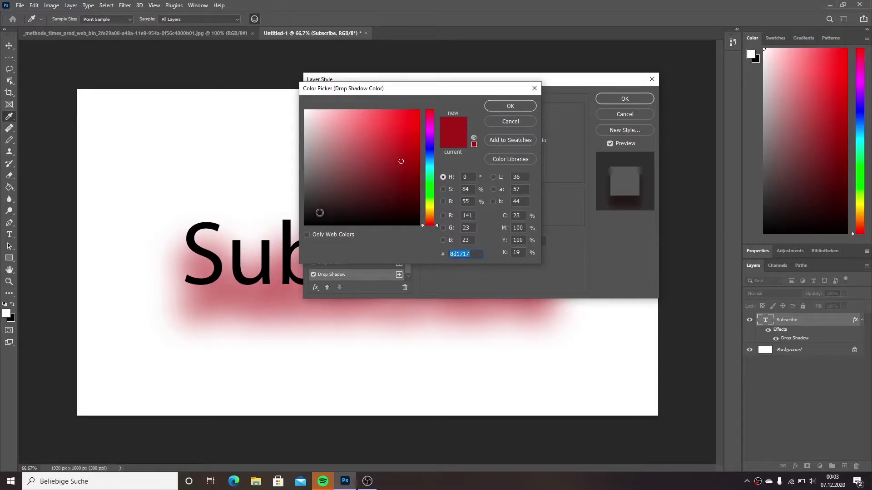
pyautogui.click(294, 225)
pyautogui.click(288, 230)
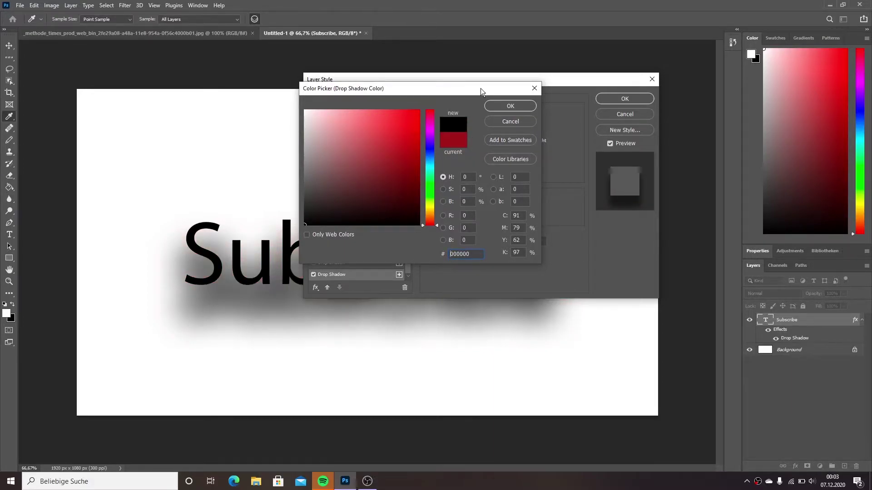
pyautogui.click(510, 106)
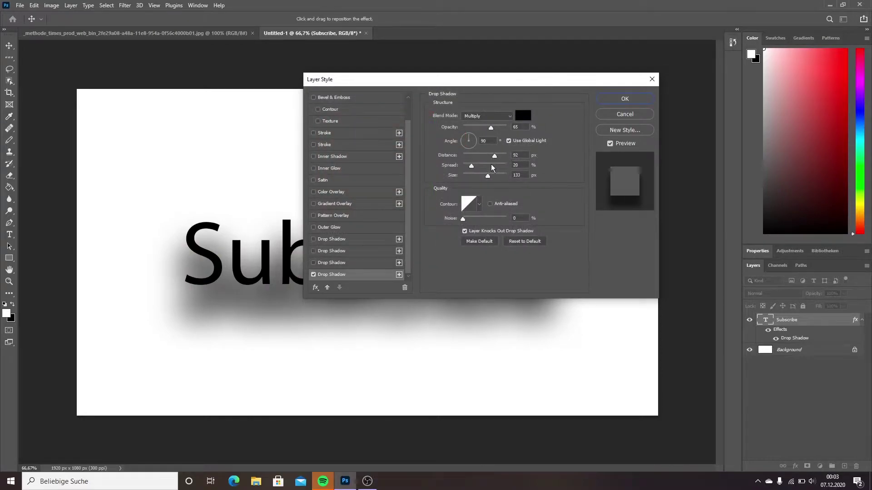
# Step: Shift the shadow up-left at 73% opacity, 83 px distance, 29 px size, add Bevel & Emboss, and apply
pyautogui.moveTo(492, 128); pyautogui.dragTo(473, 176)
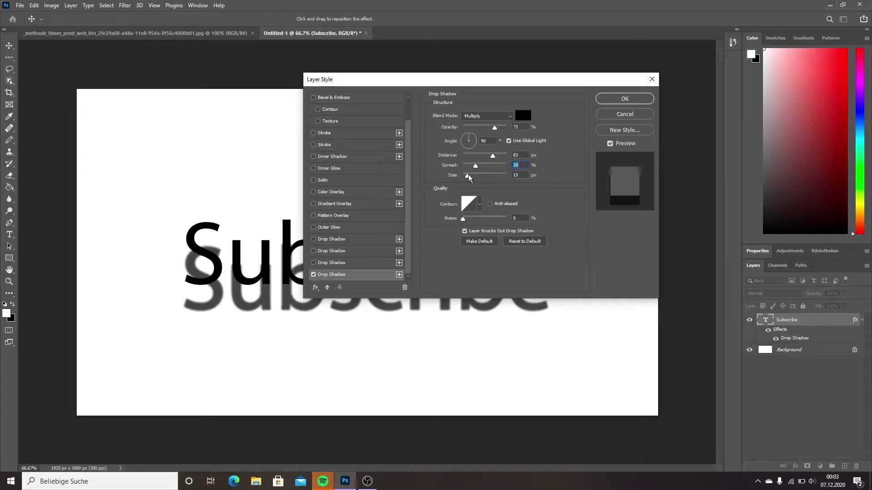
pyautogui.moveTo(469, 139); pyautogui.dragTo(474, 167)
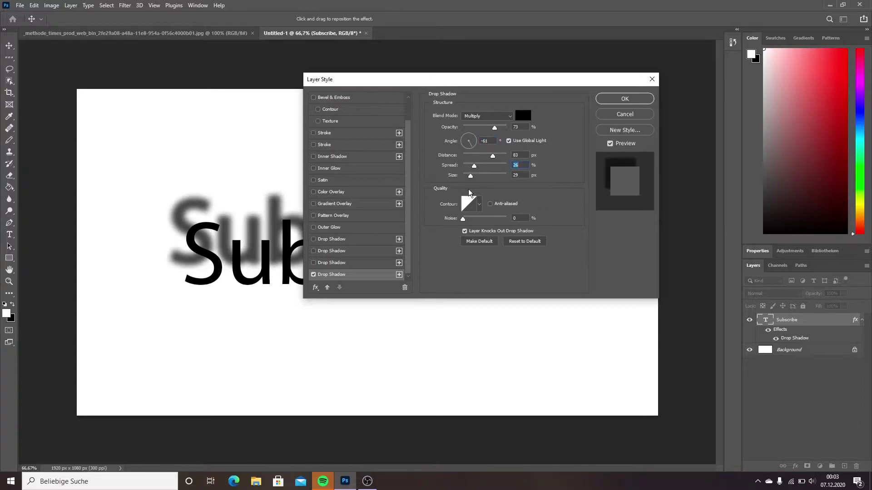
pyautogui.click(314, 98)
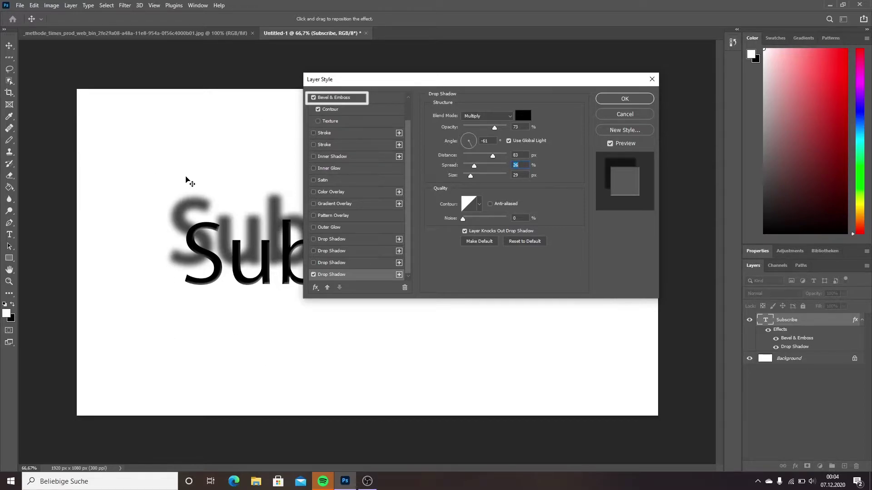
pyautogui.click(625, 99)
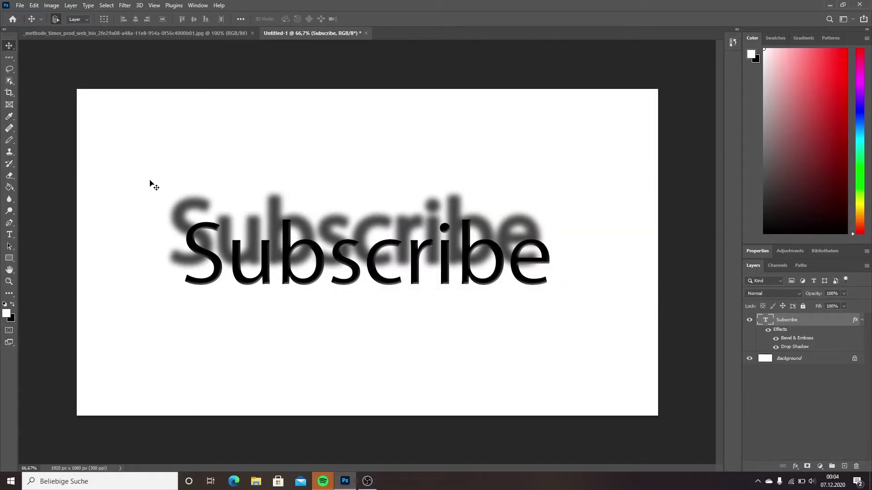
# Step: In the maple leaf photo, select the leaf with Object Selection and move it left
pyautogui.click(203, 33)
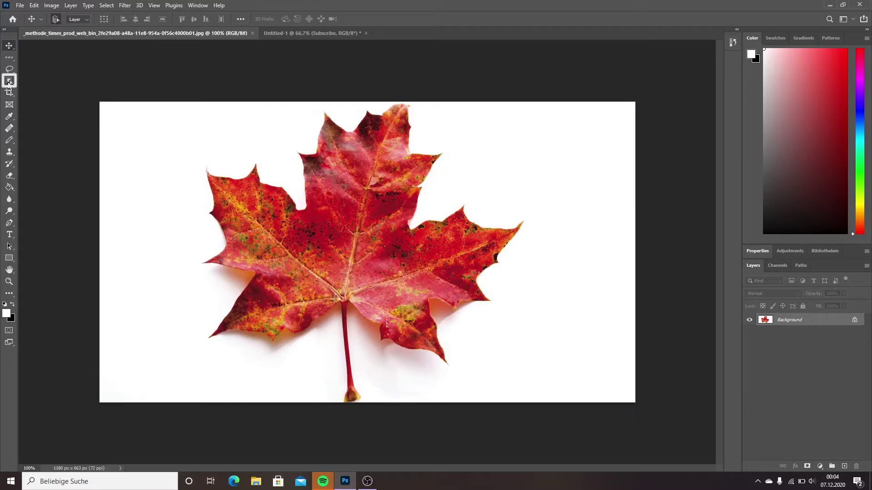
pyautogui.click(9, 81)
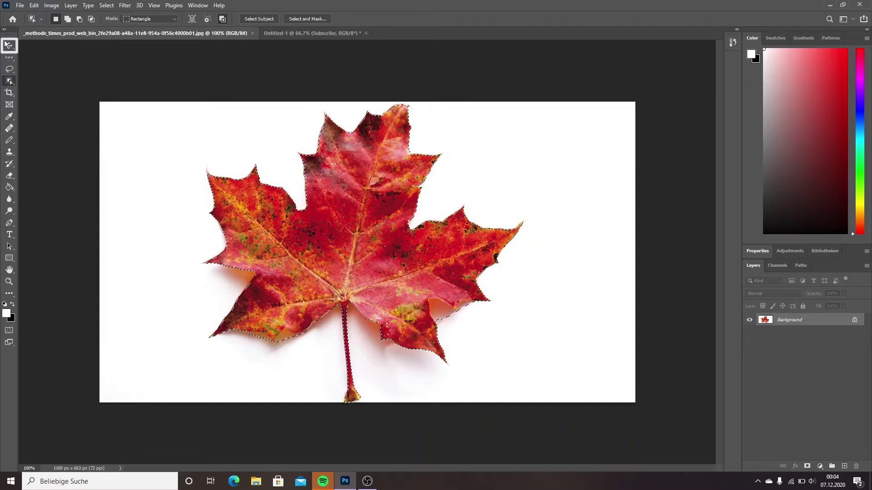
pyautogui.click(9, 45)
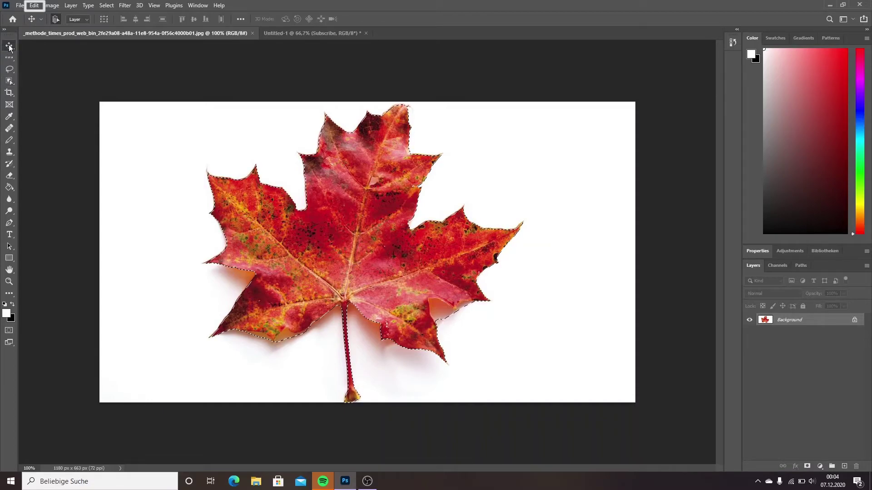
pyautogui.moveTo(345, 221); pyautogui.dragTo(290, 215)
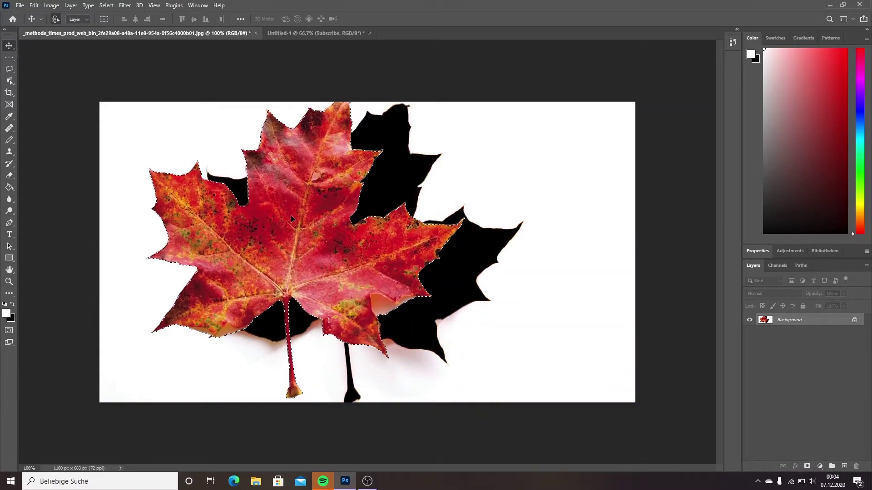
# Step: Create a white 1920×1080, 300 ppi canvas and paste the maple leaf onto it as Layer 1
pyautogui.click(20, 6)
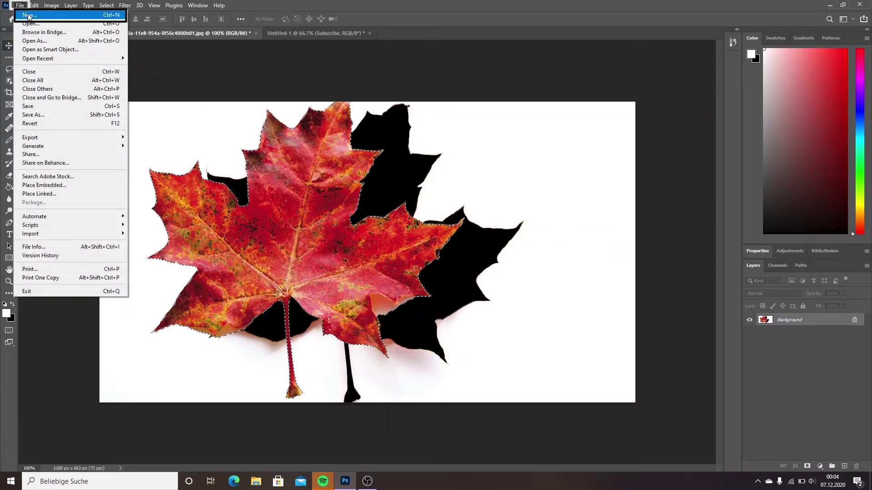
pyautogui.click(29, 15)
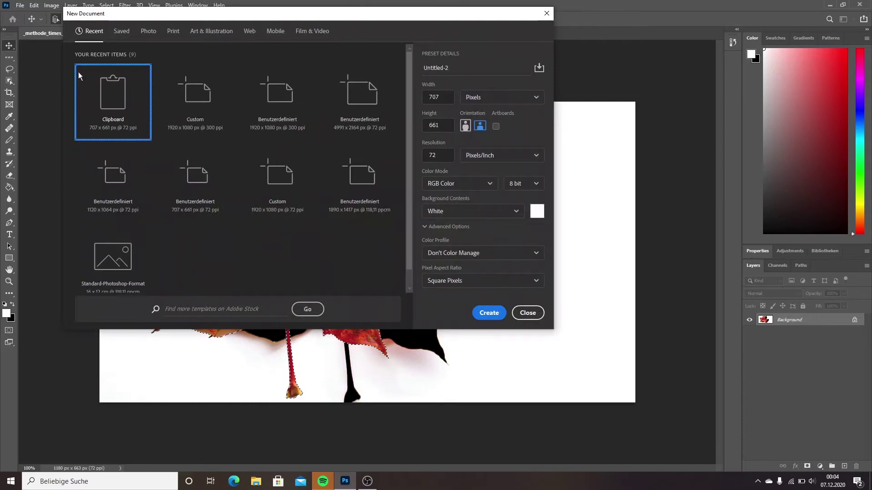
pyautogui.click(194, 112)
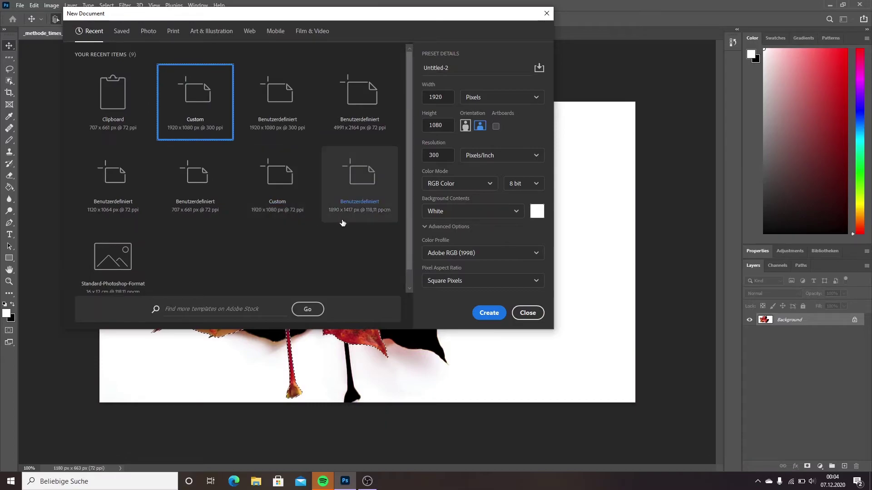
pyautogui.click(494, 314)
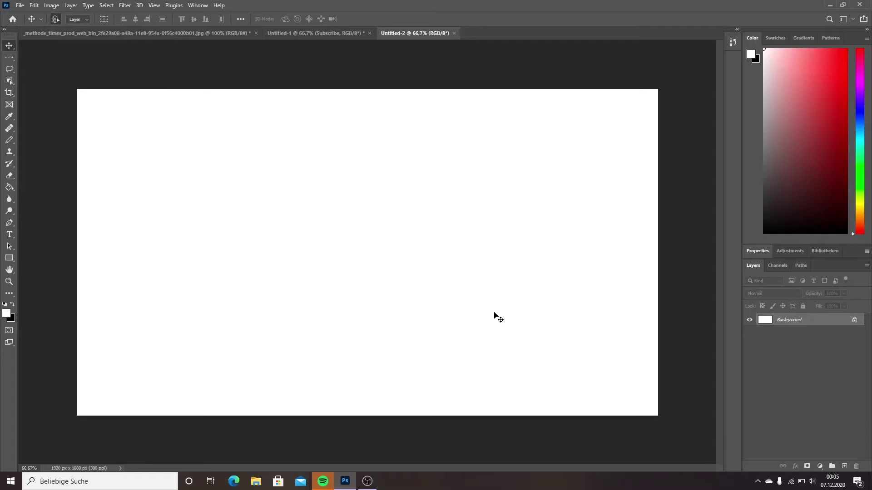
pyautogui.hotkey('ctrl', 'v')
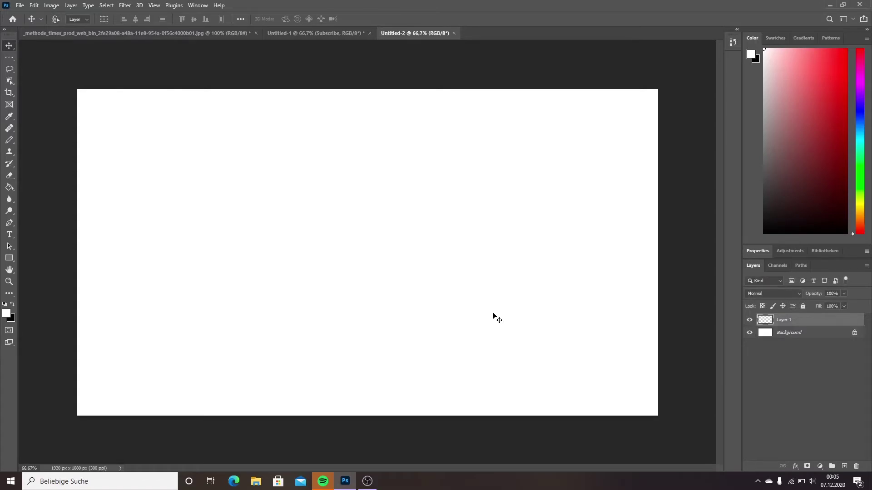
pyautogui.moveTo(359, 252); pyautogui.dragTo(360, 247)
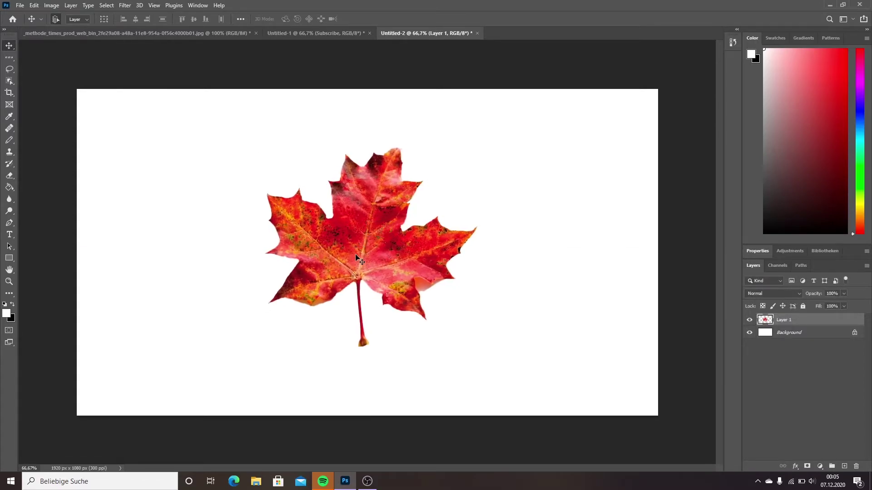
# Step: Add a Drop Shadow to the leaf layer, angled to -13° toward the upper left
pyautogui.rightClick(807, 326)
pyautogui.click(722, 101)
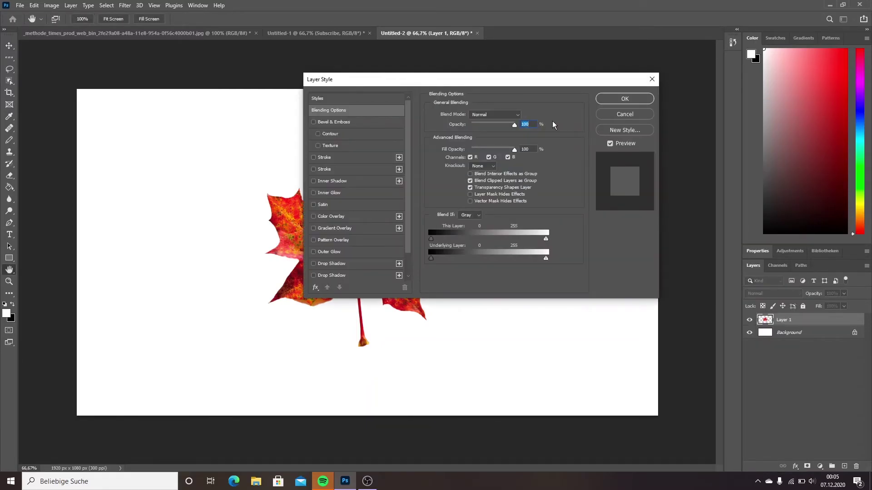
pyautogui.scroll(-1, 320, 275)
pyautogui.click(313, 263)
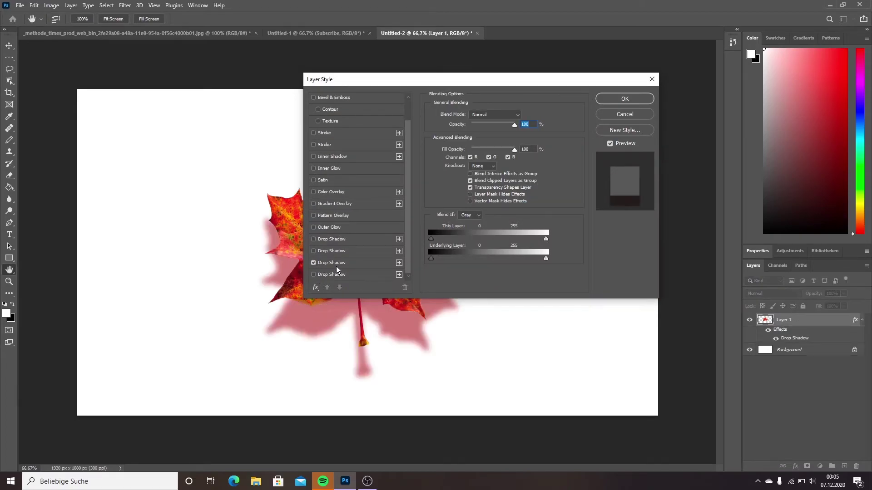
pyautogui.click(375, 264)
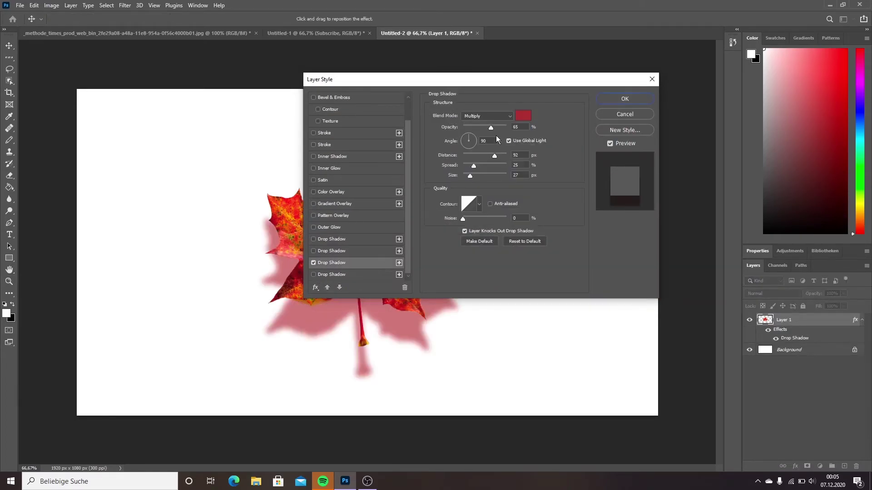
pyautogui.moveTo(470, 139); pyautogui.dragTo(476, 142)
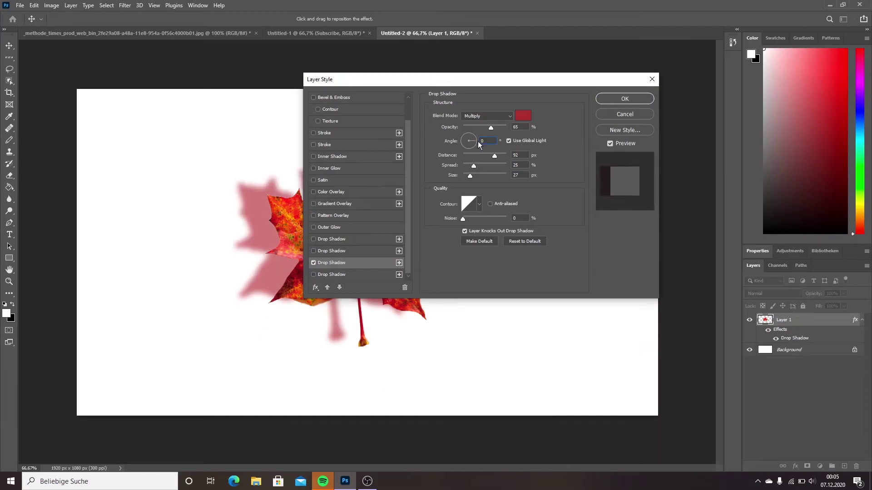
# Step: Set the leaf's shadow colour to a dark red (#741012) sampled from the leaf
pyautogui.moveTo(493, 83); pyautogui.dragTo(592, 89)
pyautogui.click(623, 121)
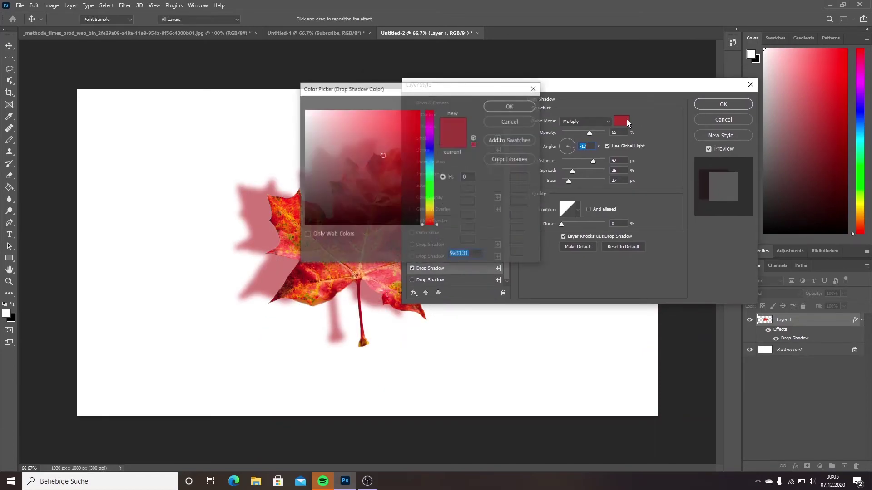
pyautogui.click(308, 275)
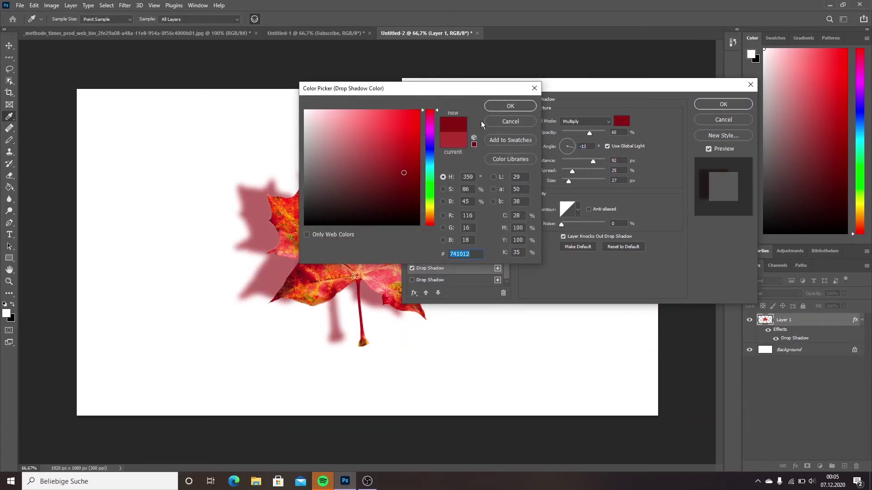
pyautogui.click(515, 107)
pyautogui.moveTo(525, 85); pyautogui.dragTo(594, 96)
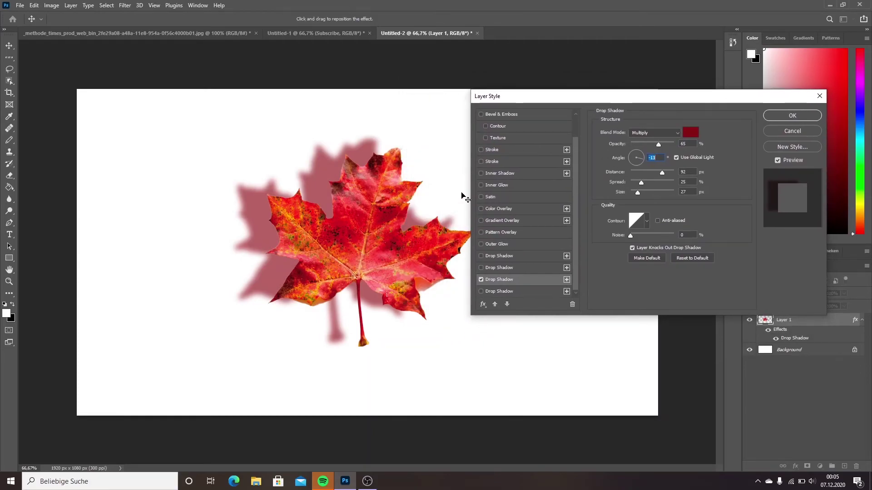
# Step: Add Bevel & Emboss, Inner Shadow and Inner Glow to the leaf layer and apply them
pyautogui.click(482, 116)
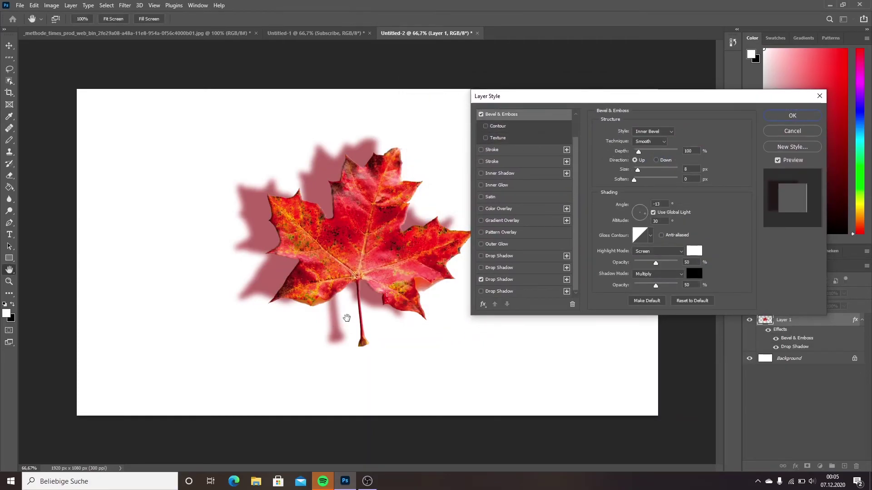
pyautogui.click(482, 174)
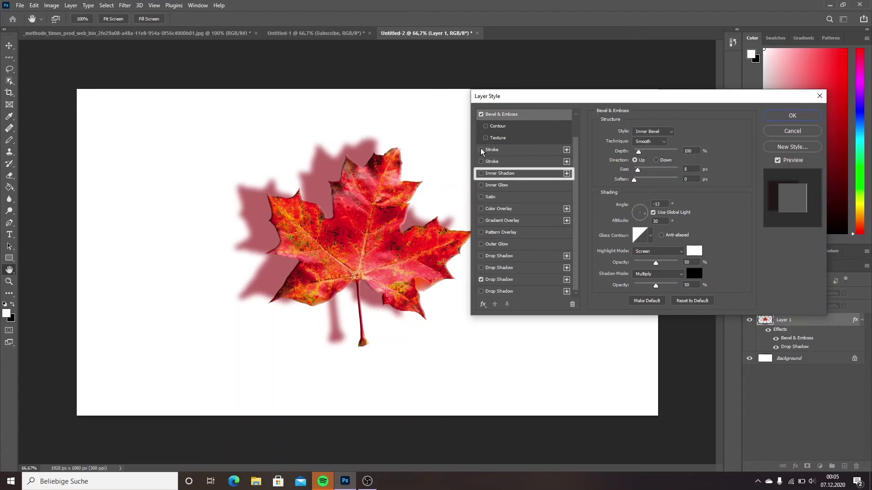
pyautogui.click(479, 186)
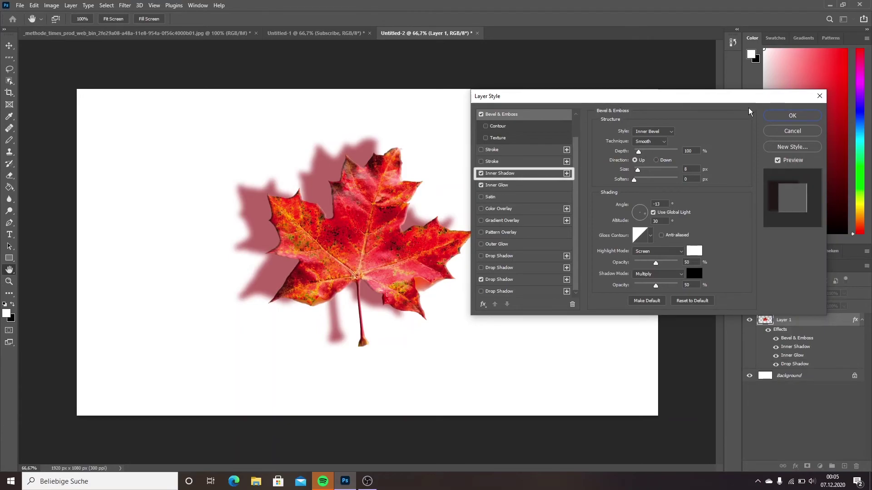
pyautogui.click(781, 115)
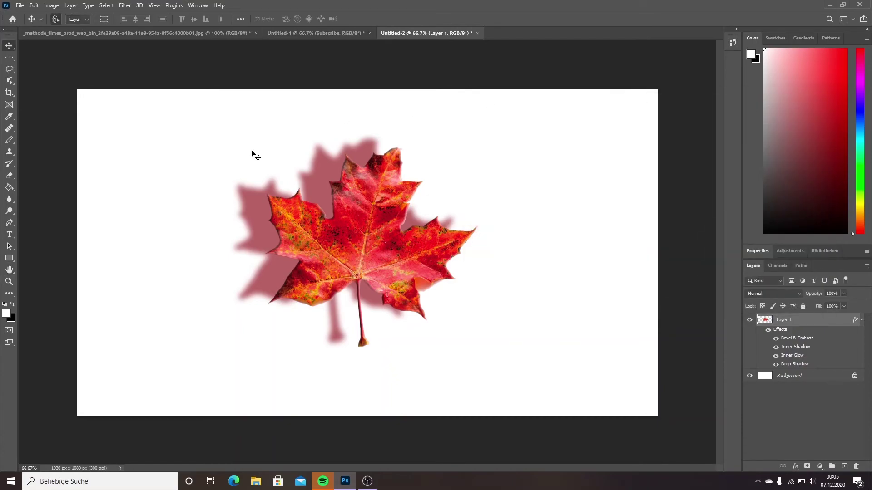